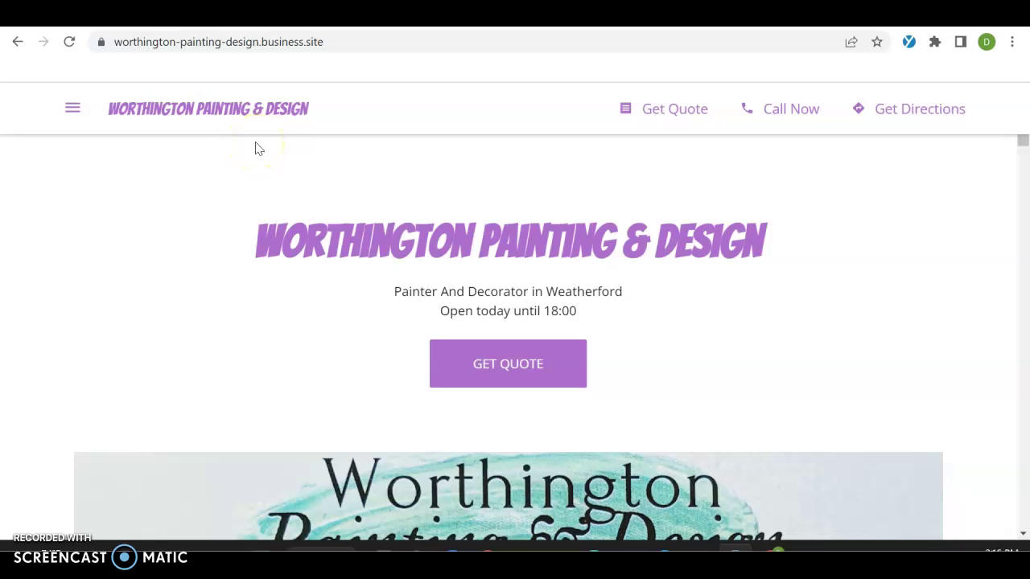
# Step: Review the Worthington Painting & Design homepage's header and banner, and check the entries in its navigation menu
pyautogui.scroll(-4, 255, 147)
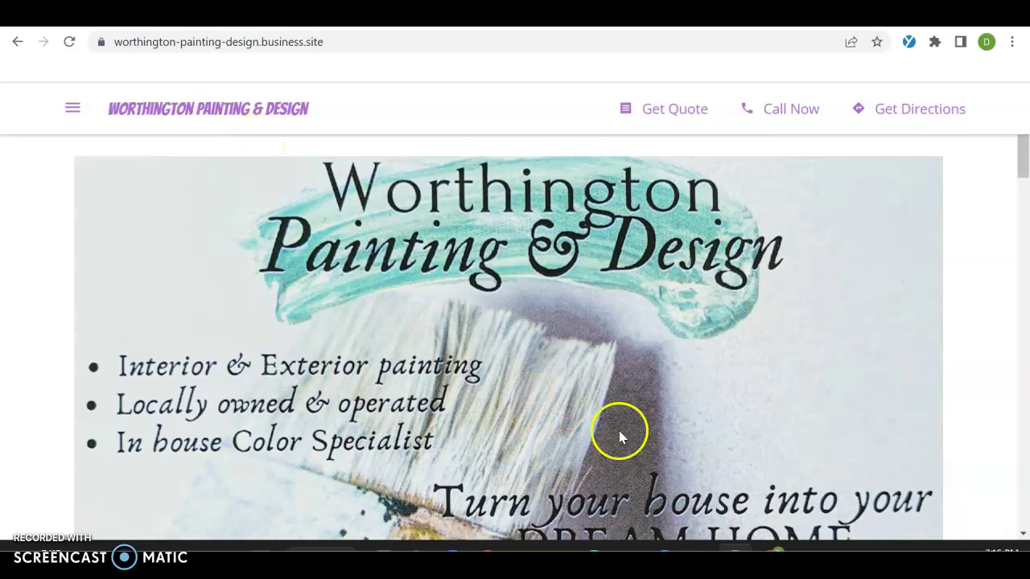
pyautogui.scroll(-5, 246, 376)
pyautogui.scroll(2, 247, 375)
pyautogui.scroll(2, 246, 374)
pyautogui.scroll(4, 176, 503)
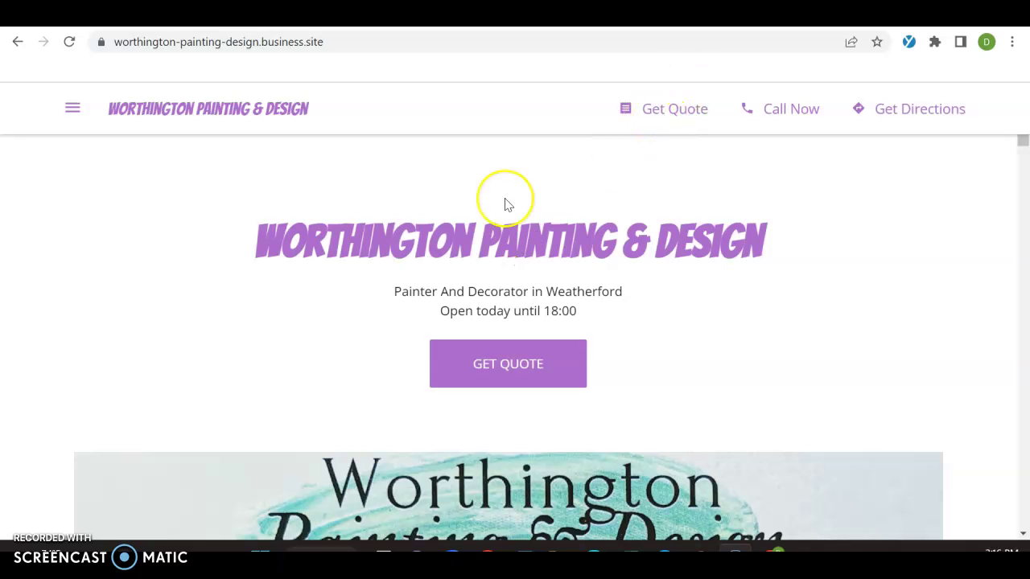
pyautogui.click(491, 352)
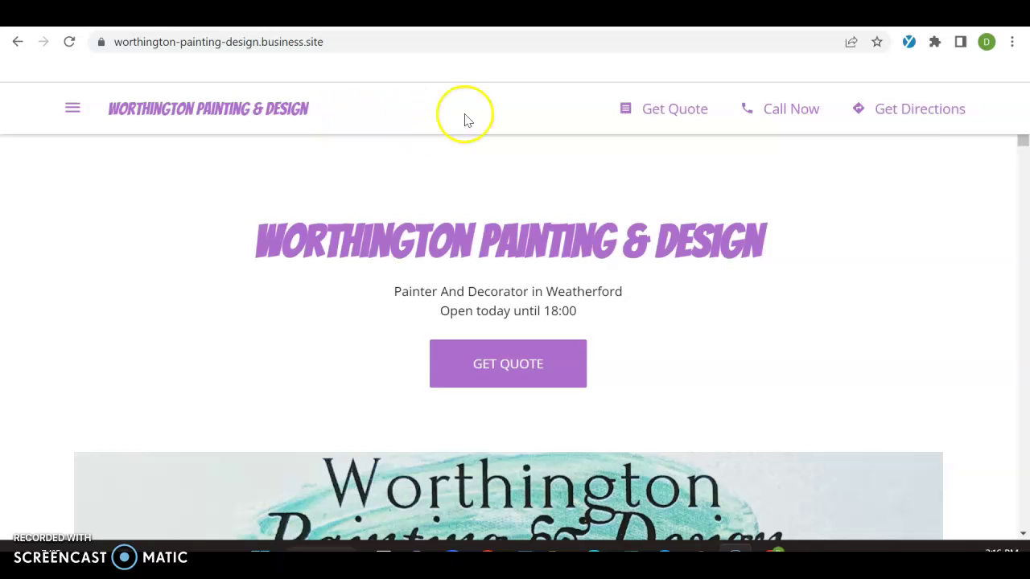
pyautogui.click(73, 109)
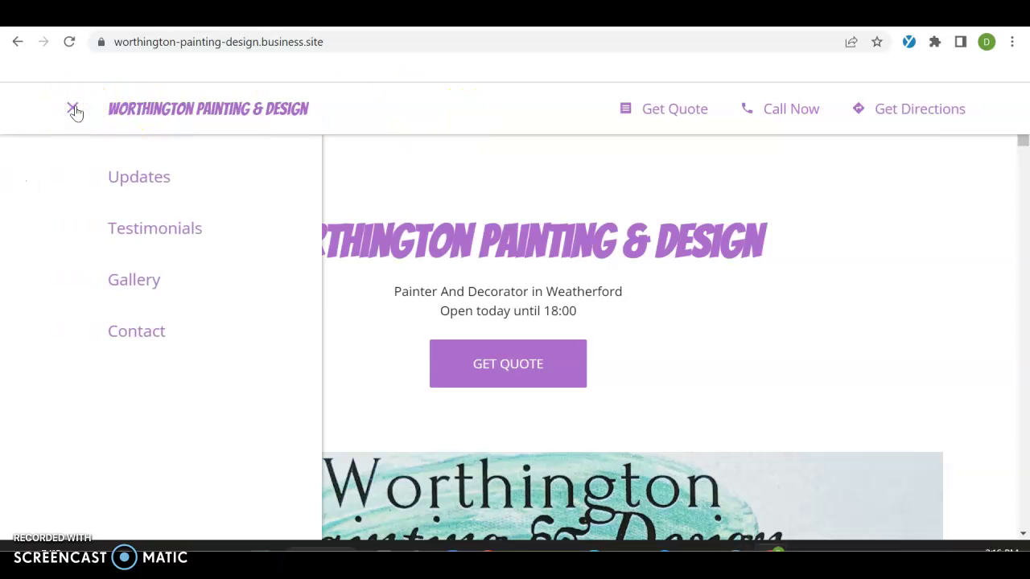
pyautogui.click(73, 110)
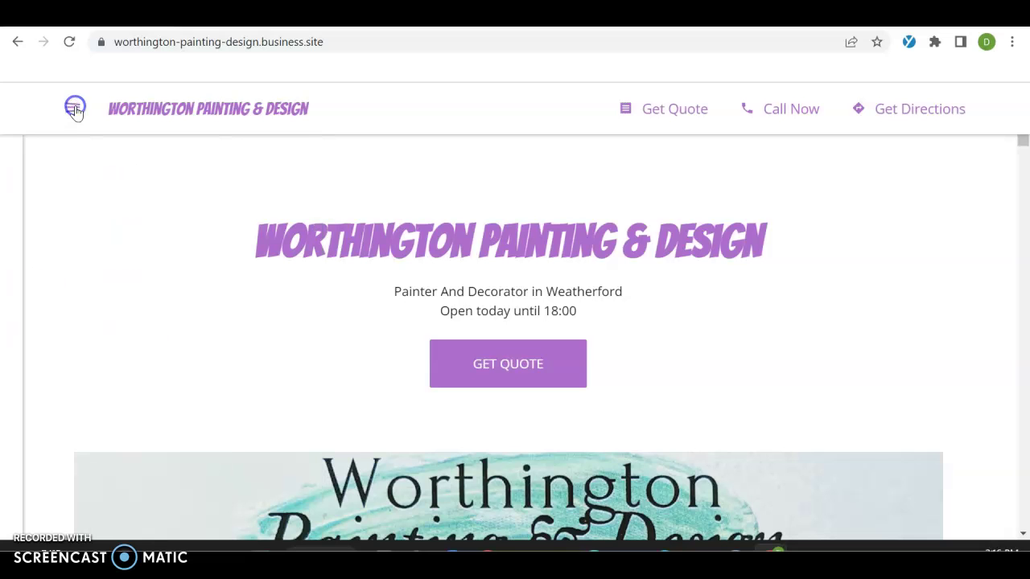
# Step: Examine the page's updates, testimonials, before-and-after gallery, contact details and opening hours, and return to the start of the page
pyautogui.scroll(-5, 262, 233)
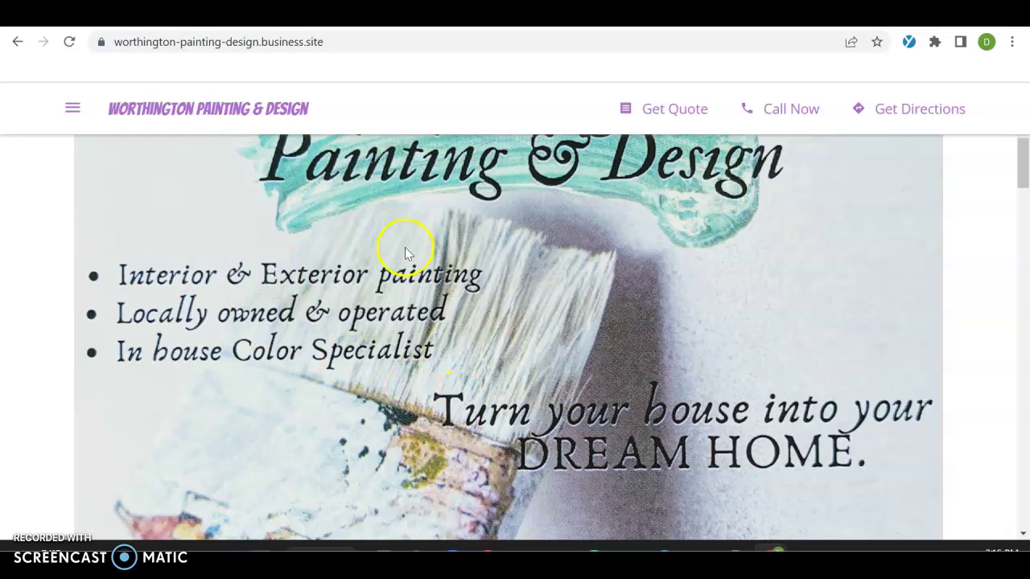
pyautogui.scroll(-8, 528, 278)
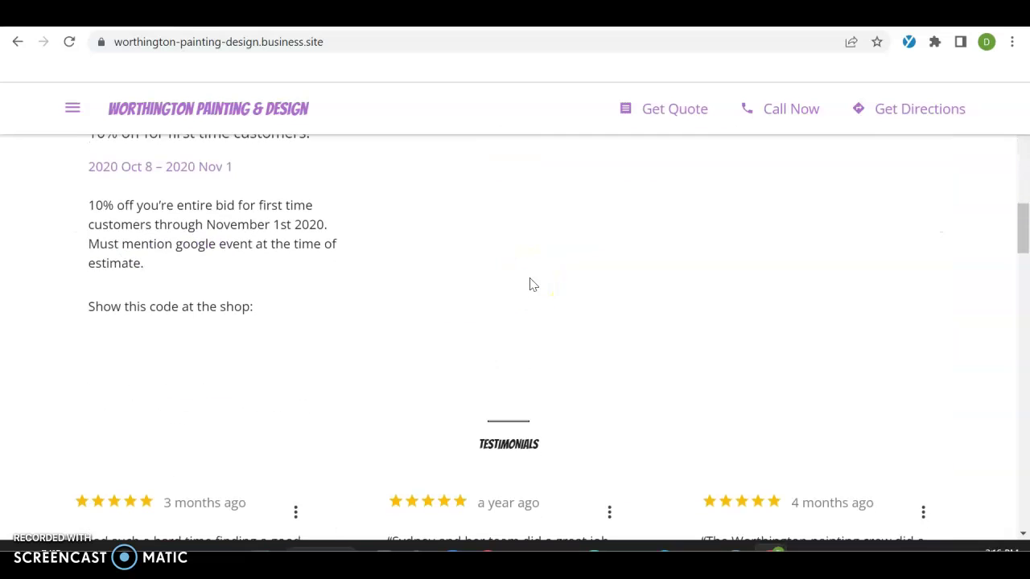
pyautogui.scroll(-12, 529, 282)
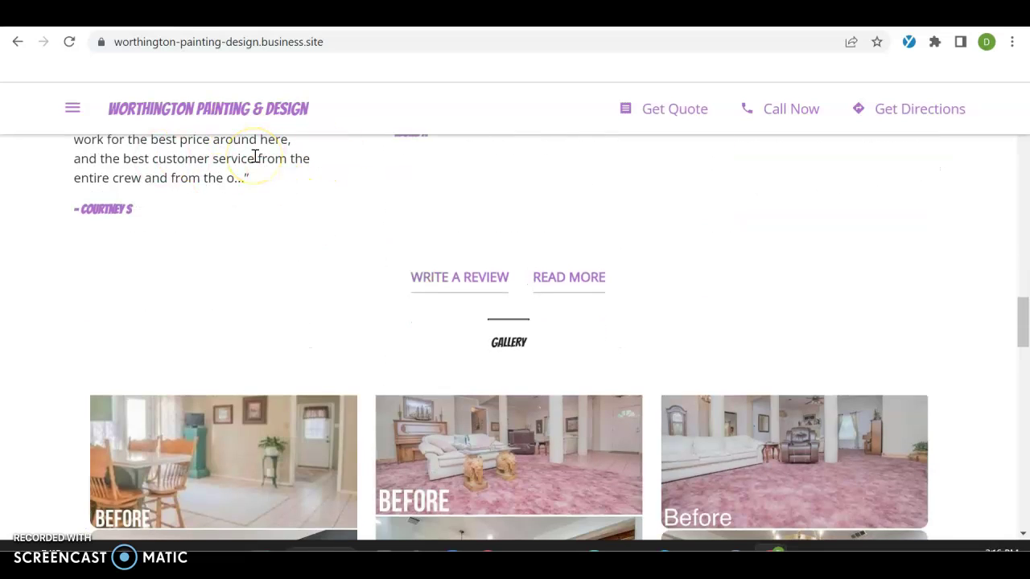
pyautogui.scroll(8, 255, 156)
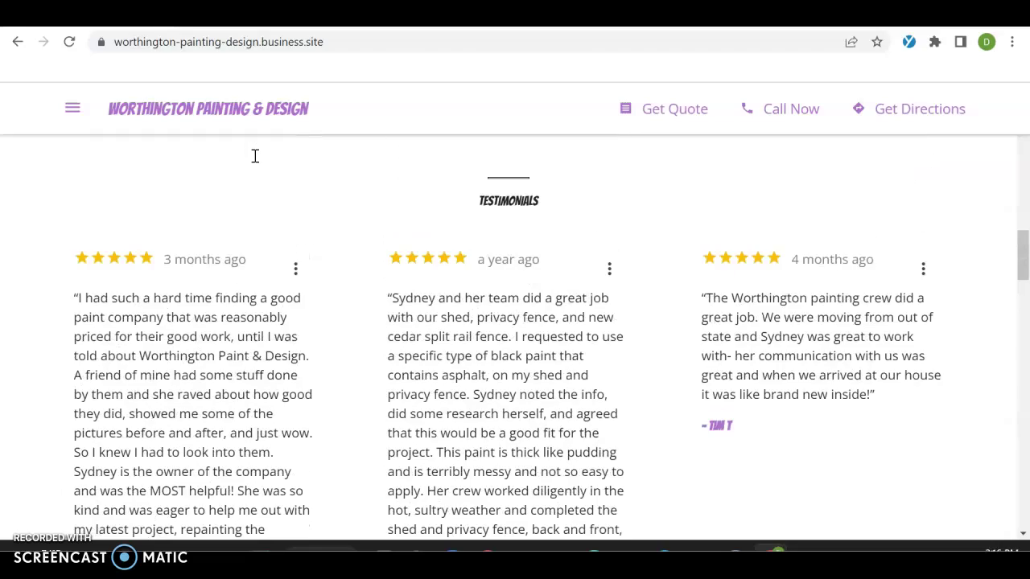
pyautogui.scroll(-5, 255, 157)
pyautogui.scroll(-5, 370, 241)
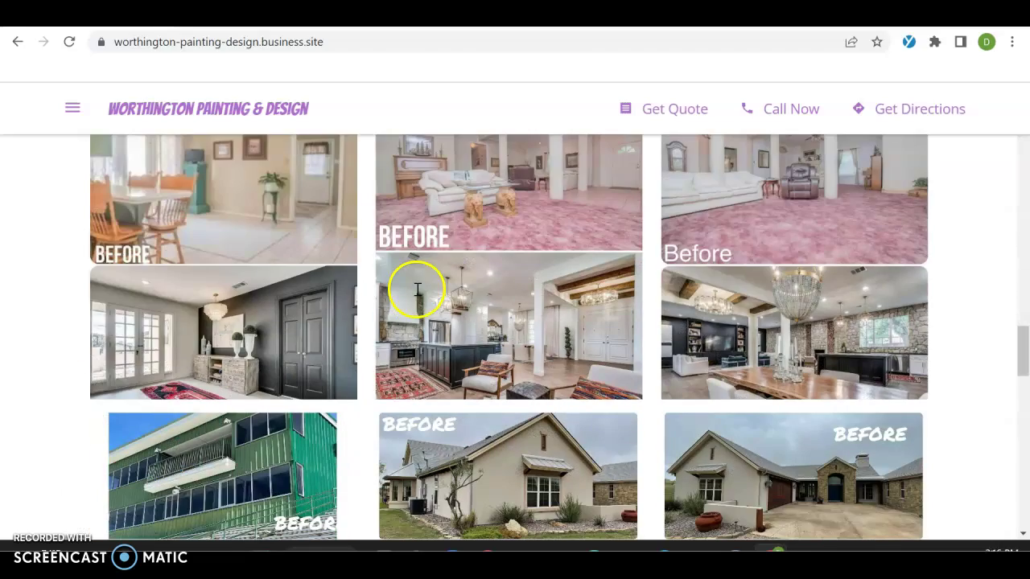
pyautogui.scroll(-10, 648, 268)
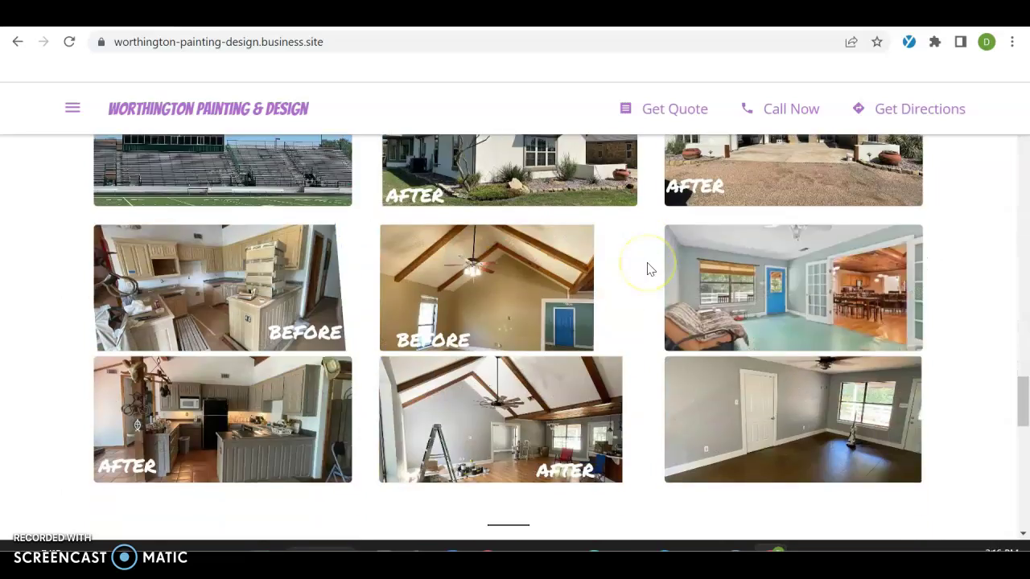
pyautogui.scroll(-5, 649, 269)
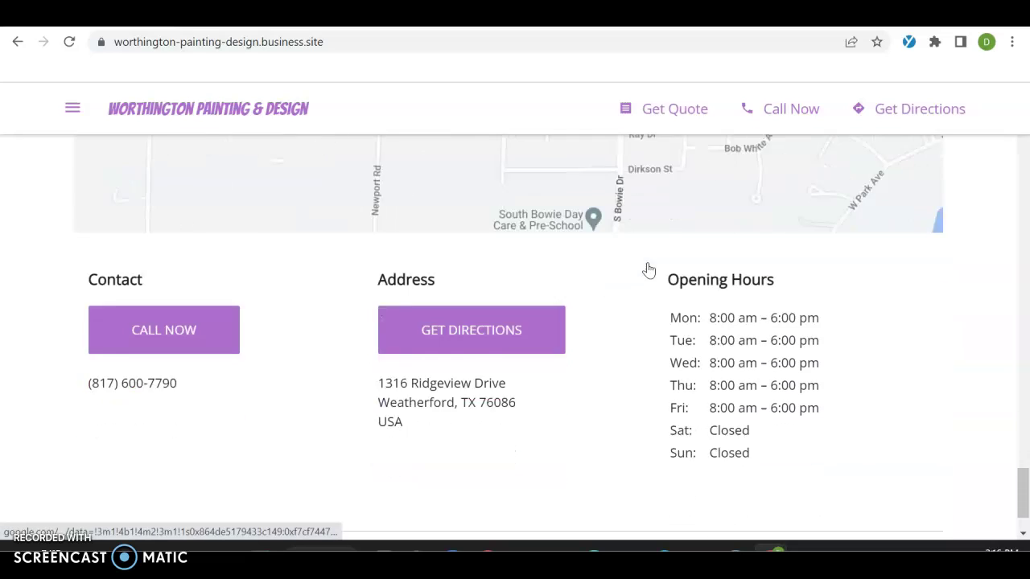
pyautogui.click(414, 454)
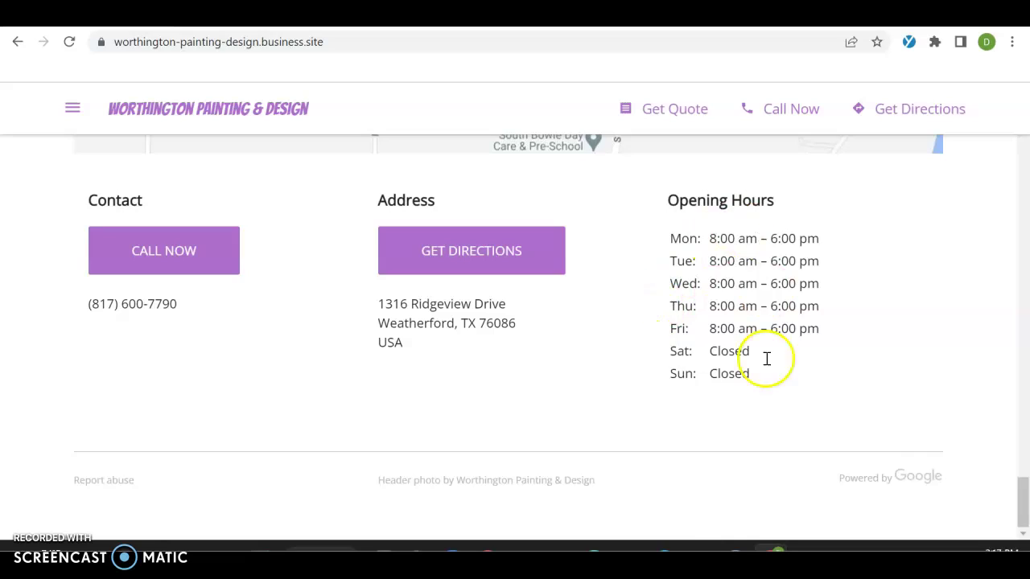
pyautogui.press('Home')
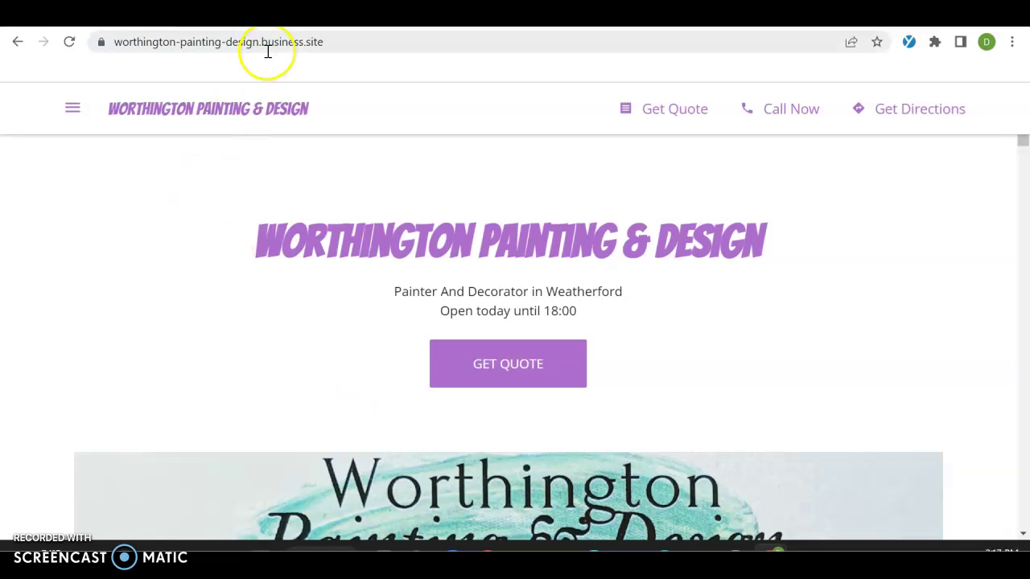
# Step: Check the Domain Rating of worthington-painting-design.business.site in the Ahrefs Site Explorer overview
pyautogui.hotkey('alt', 'Left')
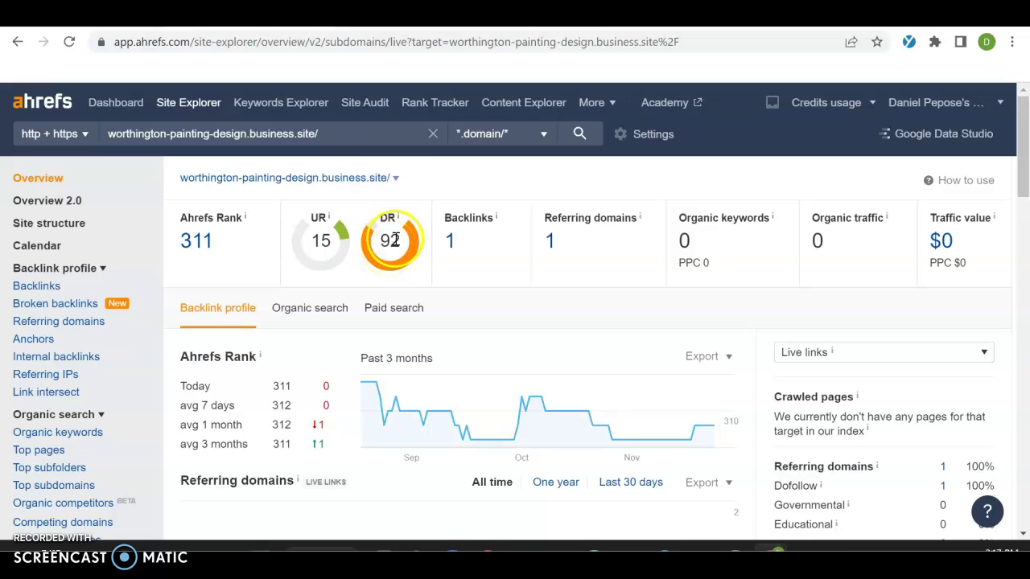
pyautogui.moveTo(398, 222)
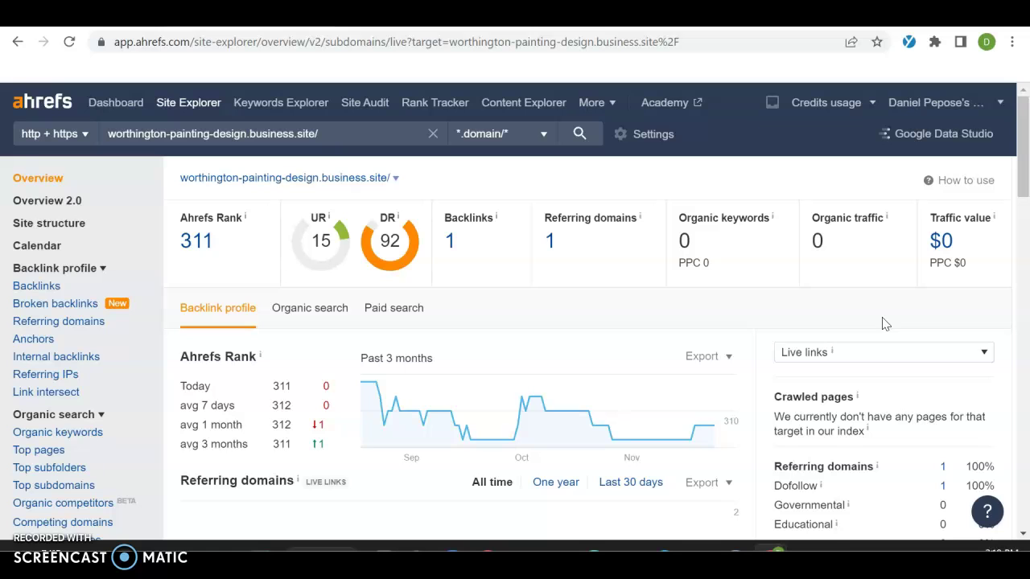
# Step: Go to the Google results for "painters dallas tx" and examine the ads and the local business listings
pyautogui.hotkey('alt', 'Left')
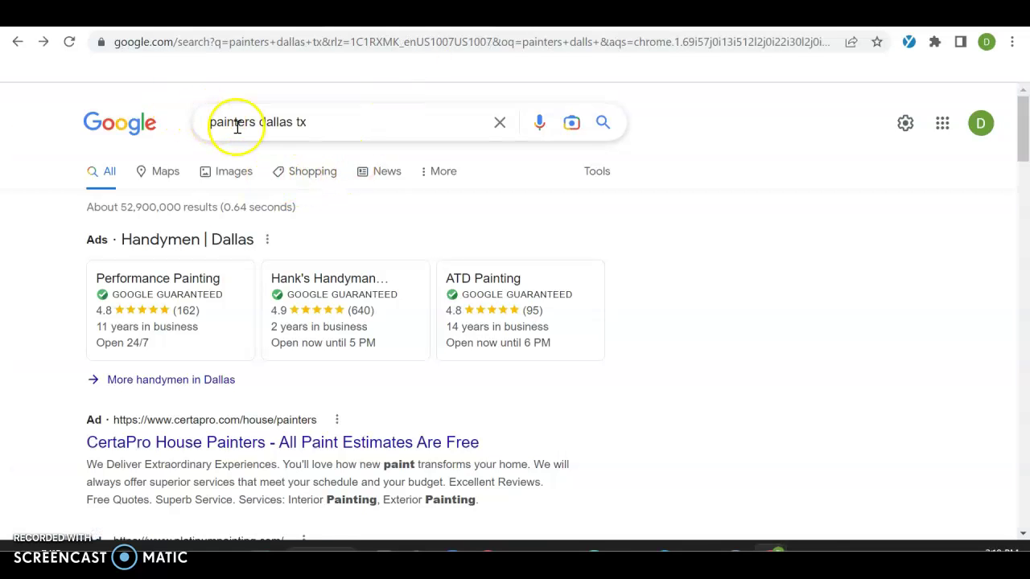
pyautogui.scroll(-1, 347, 149)
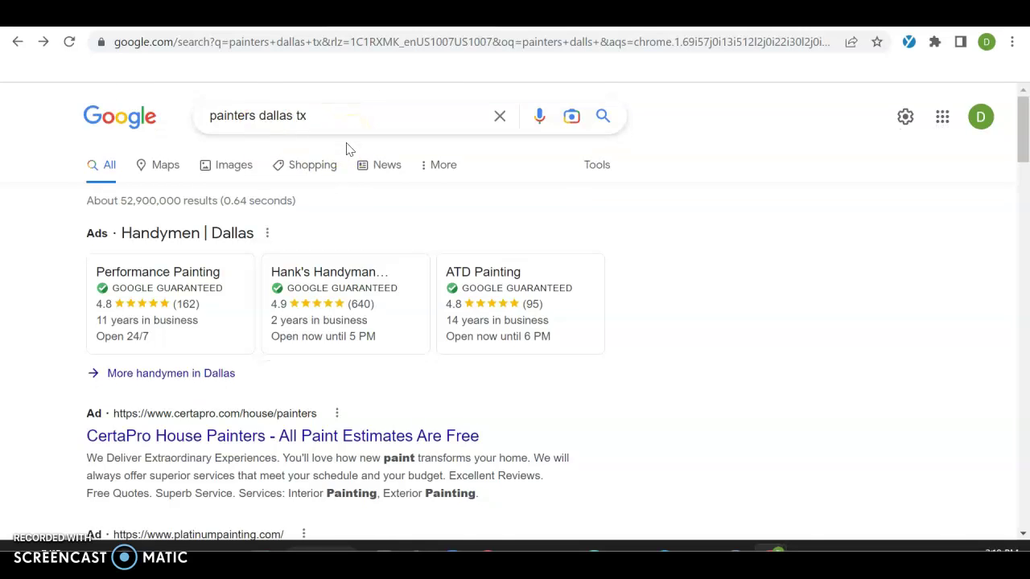
pyautogui.scroll(-2, 346, 145)
pyautogui.scroll(1, 142, 177)
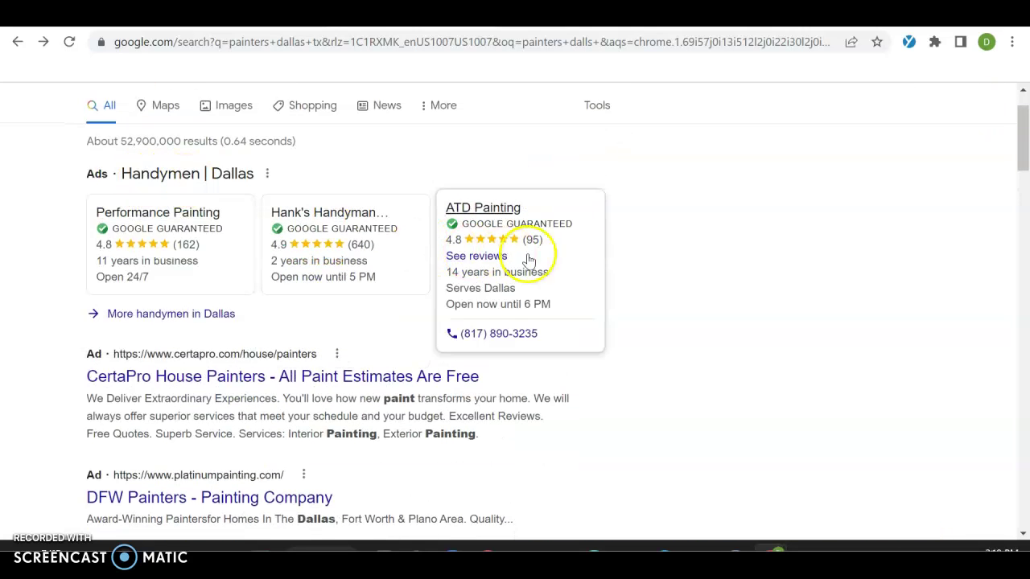
pyautogui.scroll(-2, 25, 294)
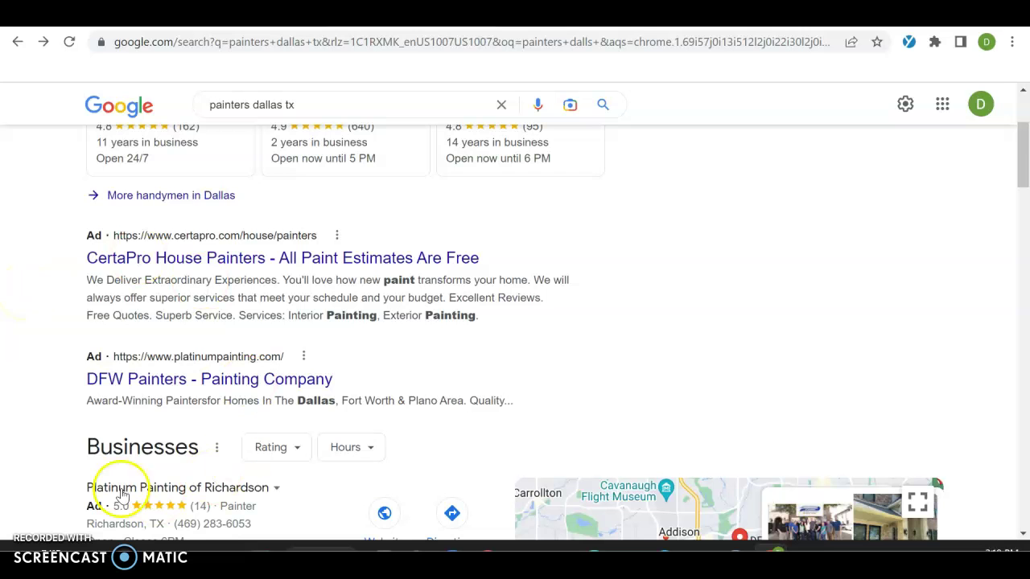
pyautogui.scroll(-4, 295, 485)
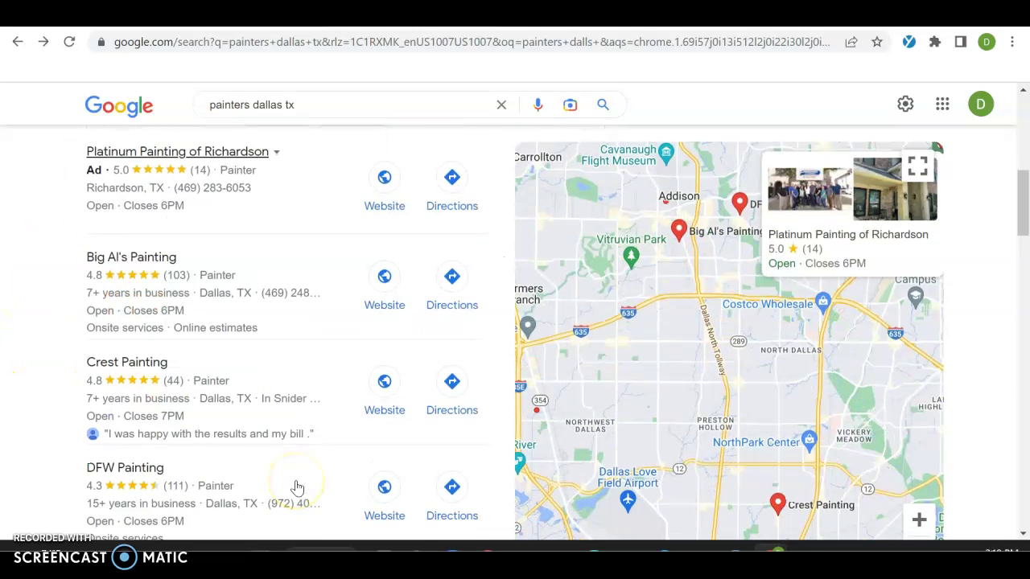
pyautogui.scroll(-1, 294, 487)
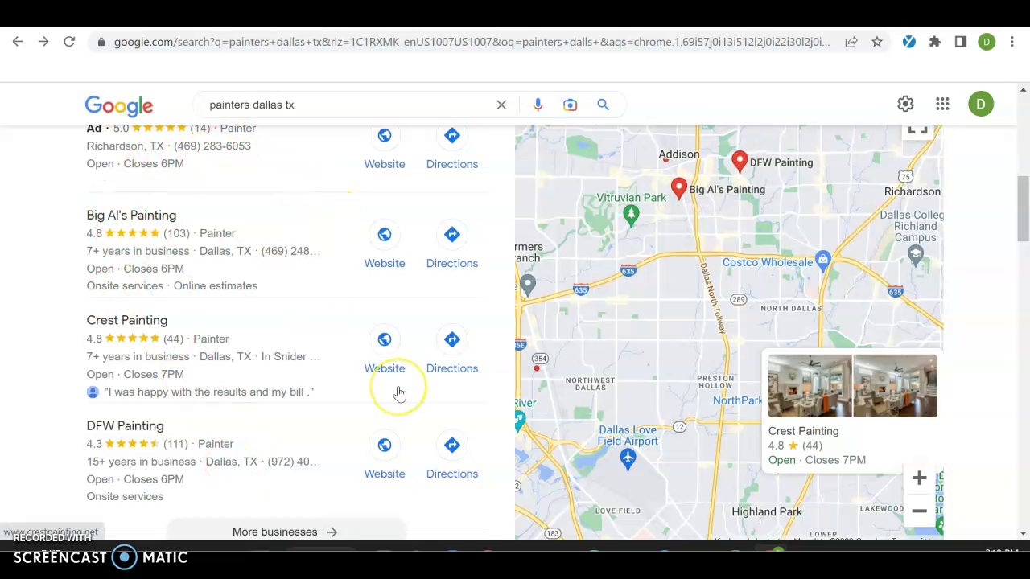
pyautogui.scroll(-1, 399, 393)
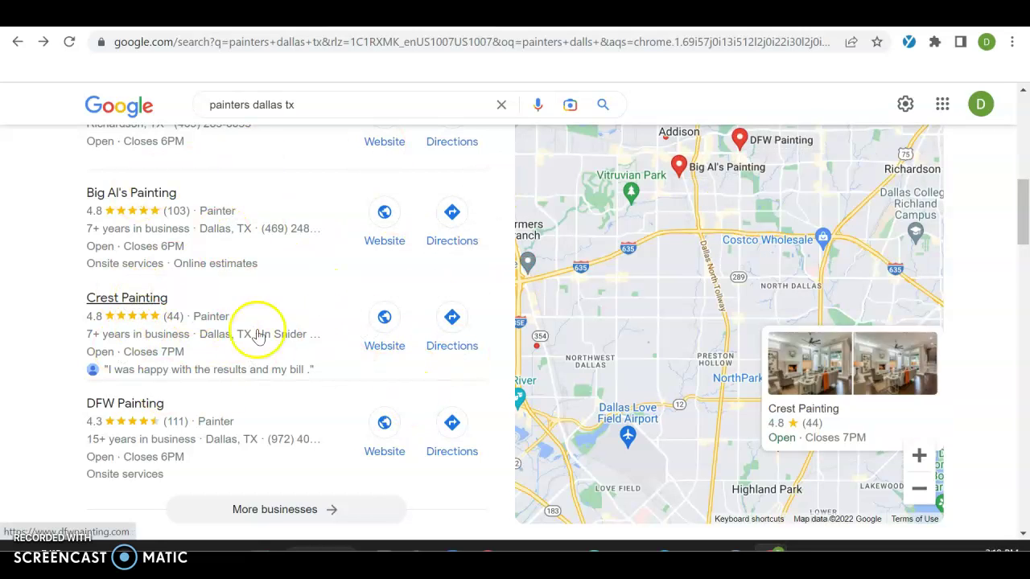
# Step: Review the organic results below the business listings and open the Big Al's Painting website
pyautogui.scroll(-2, 356, 471)
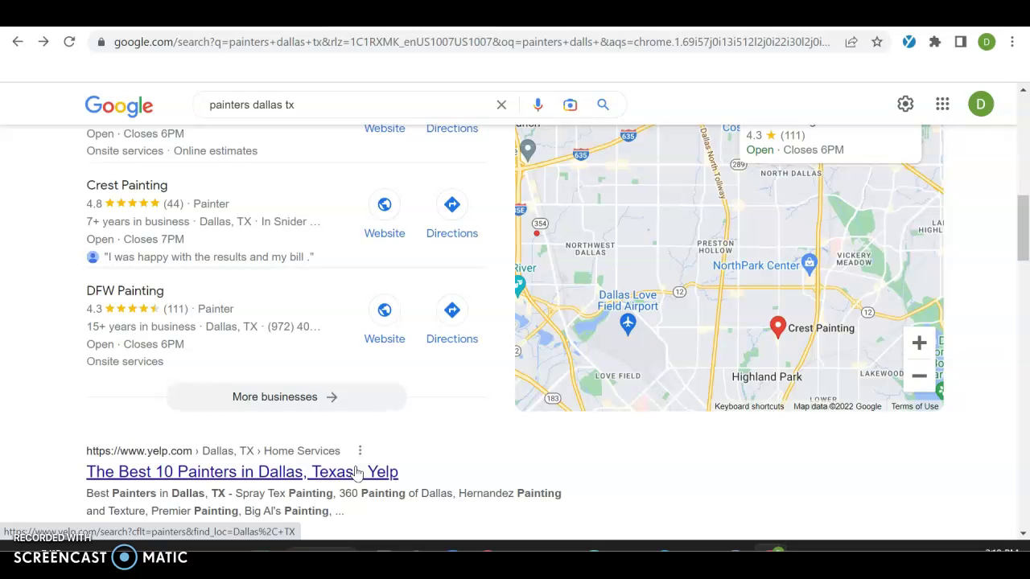
pyautogui.scroll(-3, 357, 471)
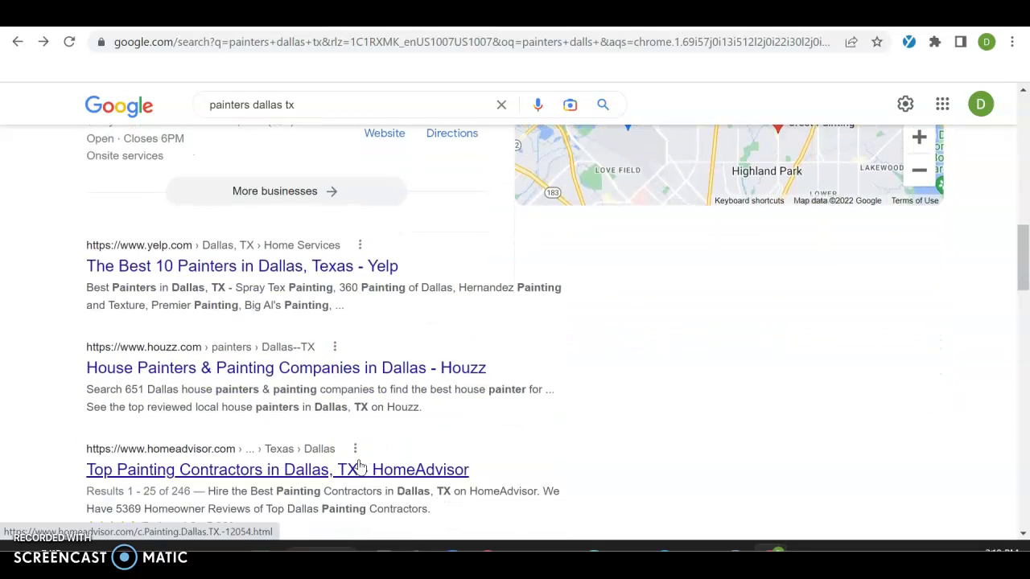
pyautogui.scroll(-1, 395, 437)
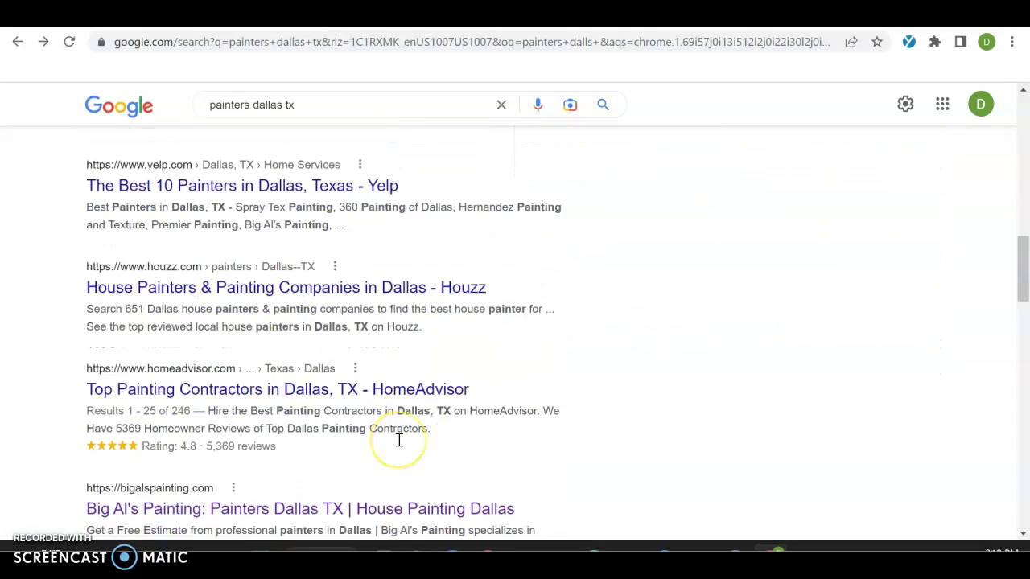
pyautogui.scroll(1, 400, 443)
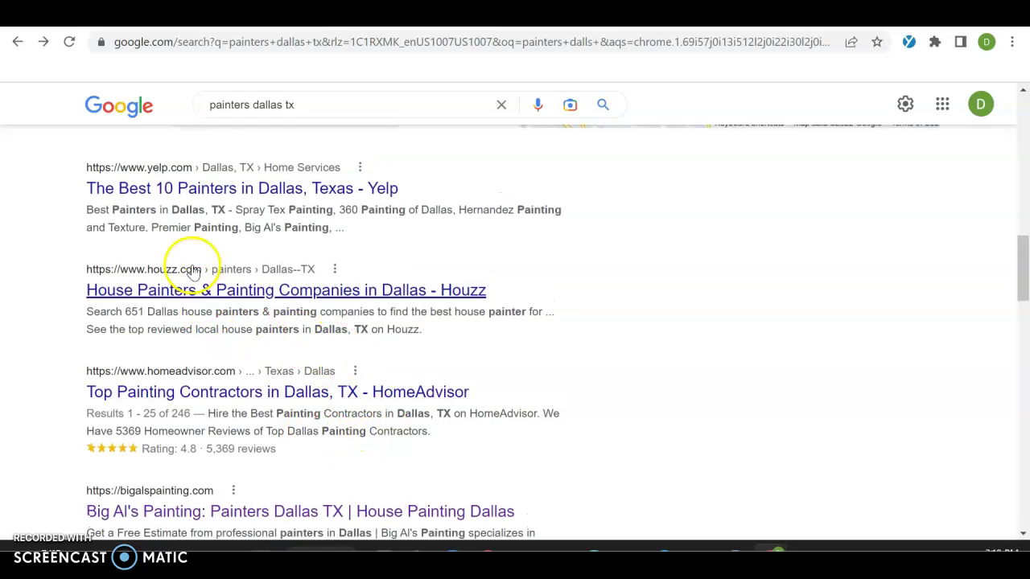
pyautogui.scroll(-2, 249, 380)
pyautogui.click(262, 362)
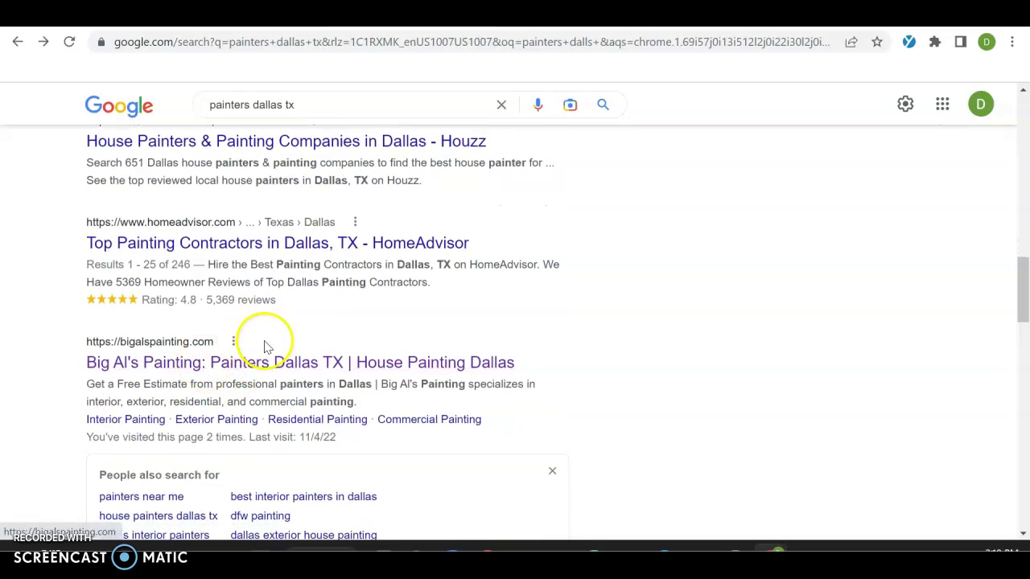
pyautogui.click(270, 362)
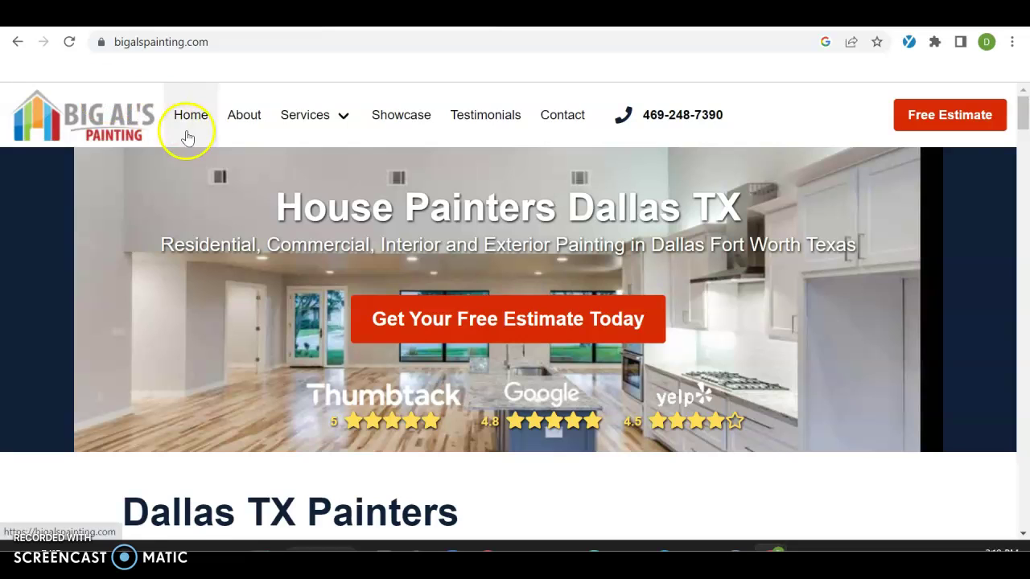
# Step: Examine the Big Al's Painting site navigation and review ratings, and highlight the "House Painters Dallas TX" heading
pyautogui.moveTo(344, 140)
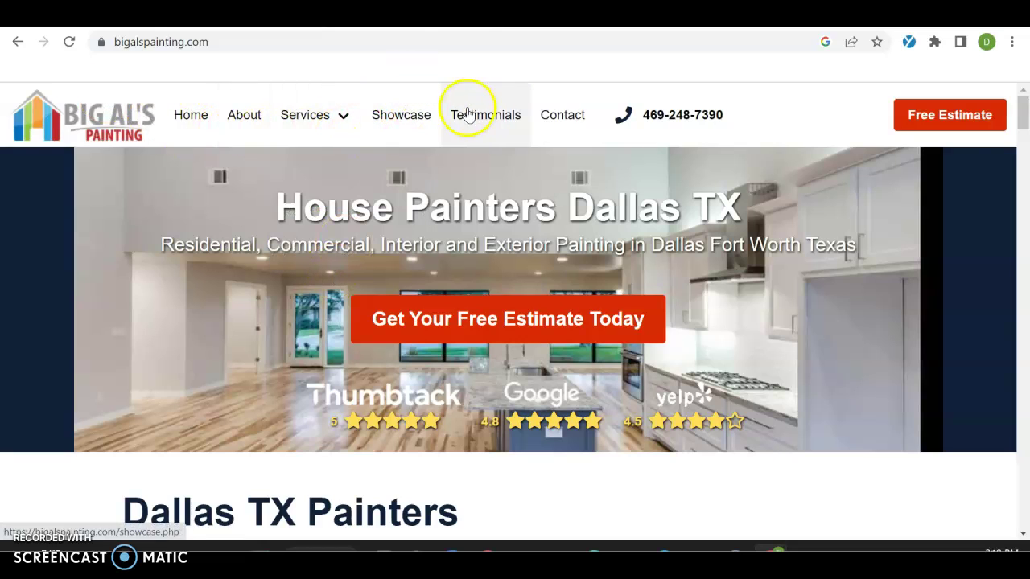
pyautogui.scroll(-1, 356, 402)
pyautogui.scroll(1, 356, 402)
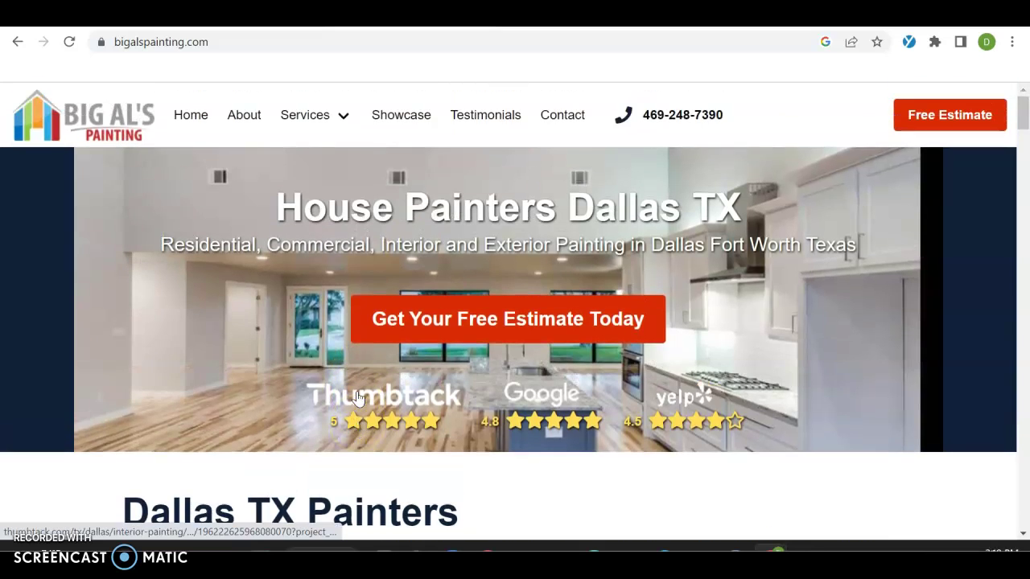
pyautogui.scroll(-3, 358, 400)
pyautogui.scroll(3, 358, 399)
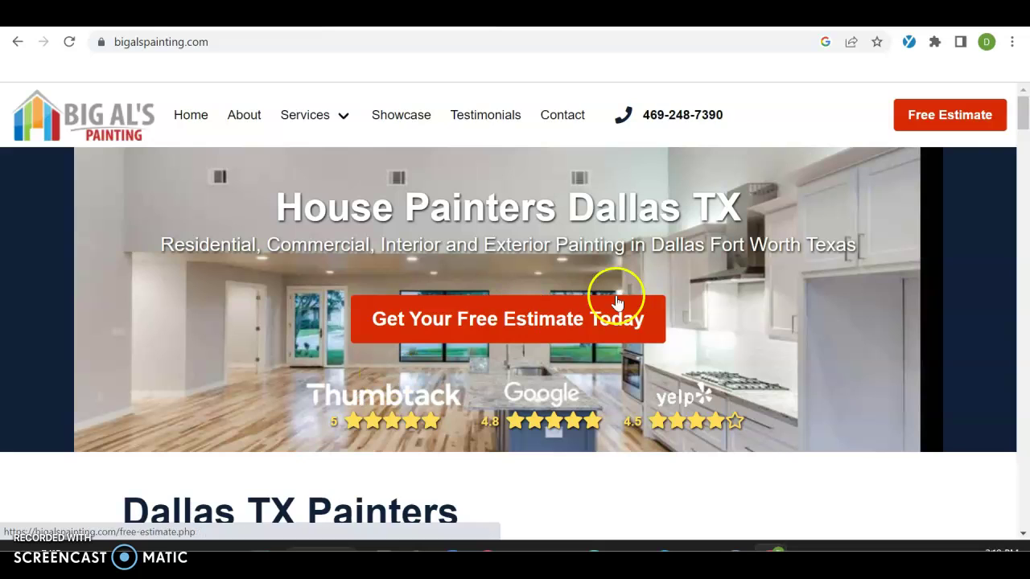
pyautogui.moveTo(748, 212); pyautogui.dragTo(254, 181)
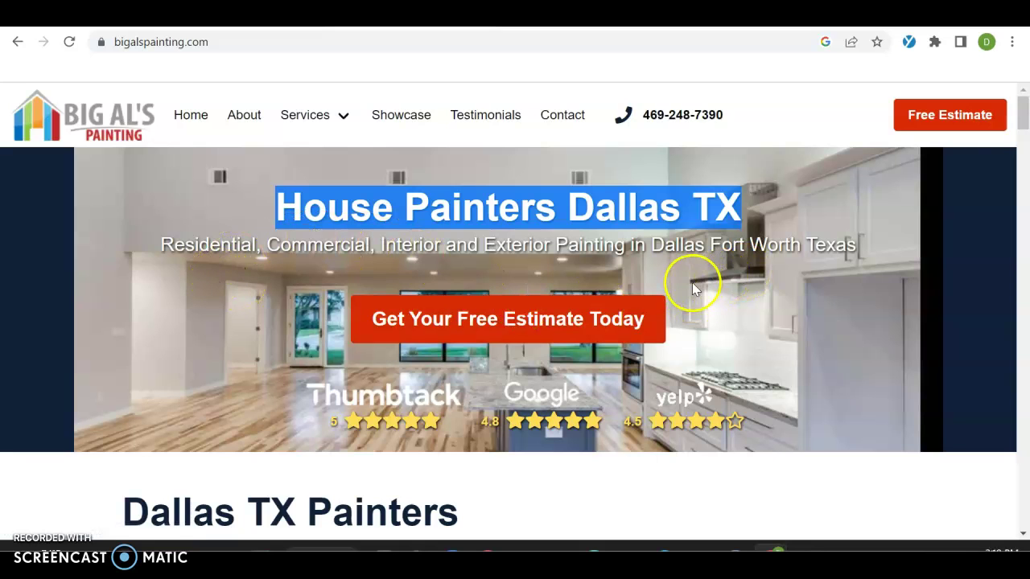
# Step: Read the "Dallas TX Painters" introduction and the Interior Painting and Exterior Painting sections of the Big Al's home page
pyautogui.scroll(-5, 633, 372)
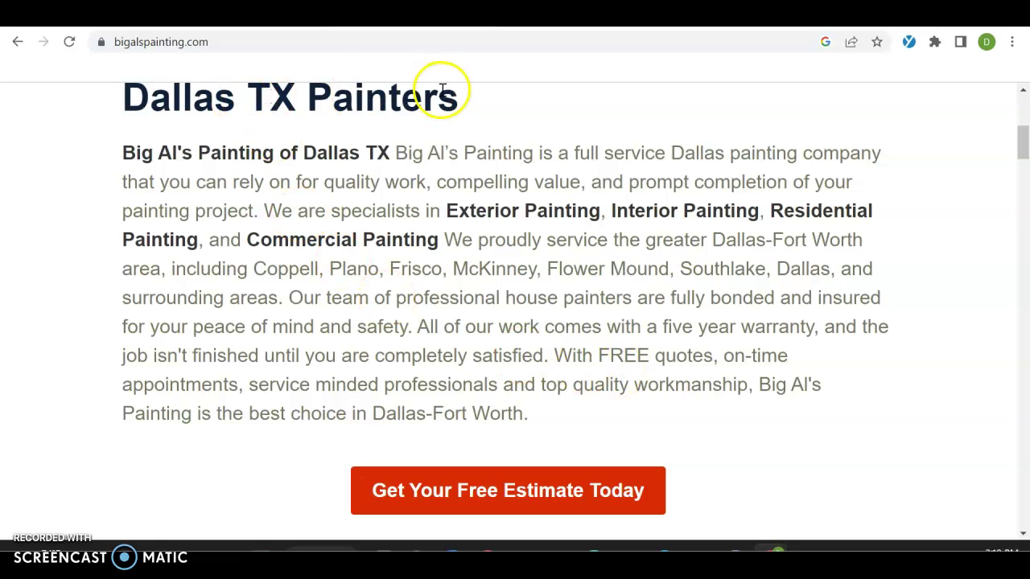
pyautogui.scroll(-10, 414, 421)
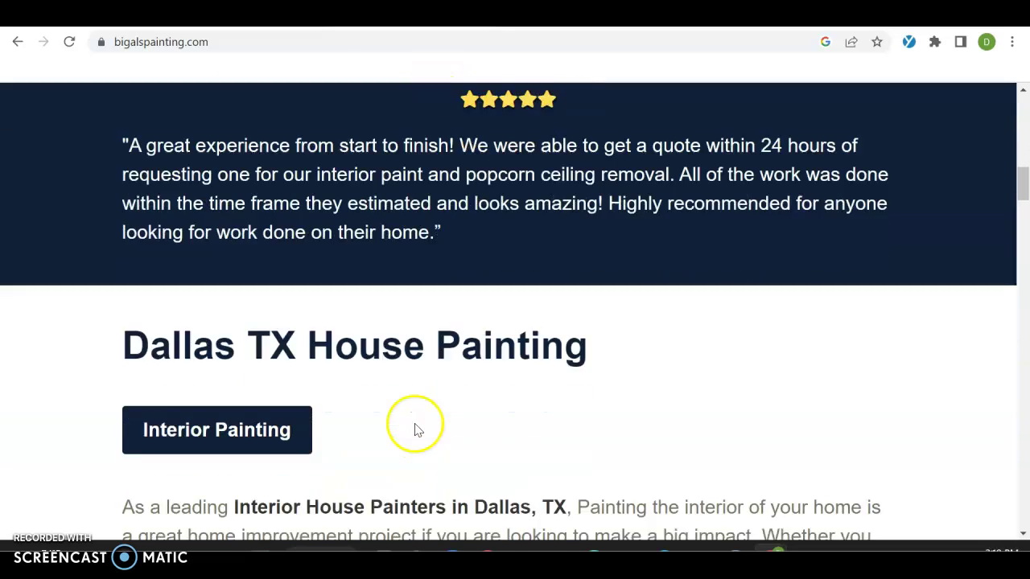
pyautogui.scroll(-4, 416, 424)
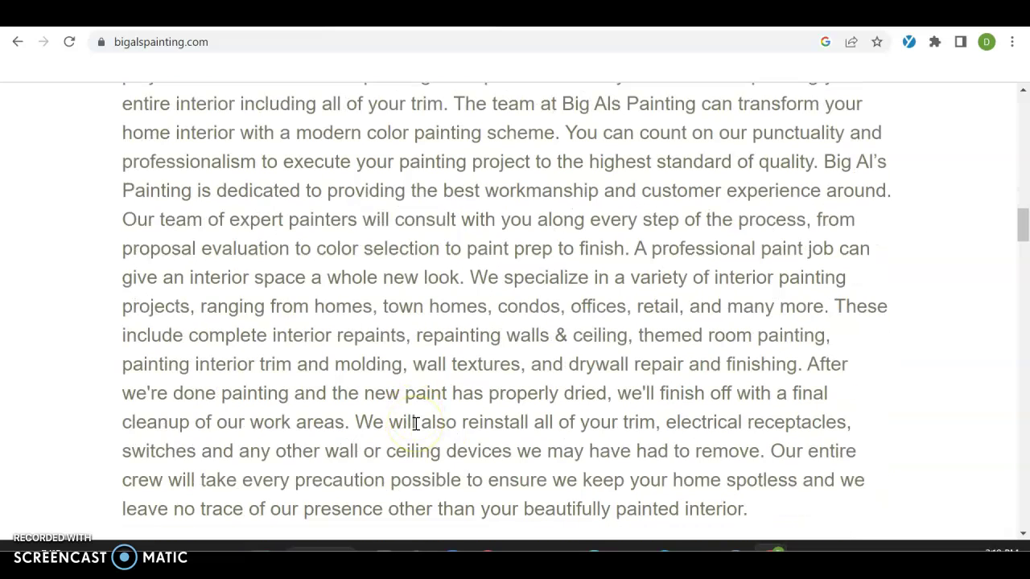
pyautogui.scroll(-1, 416, 424)
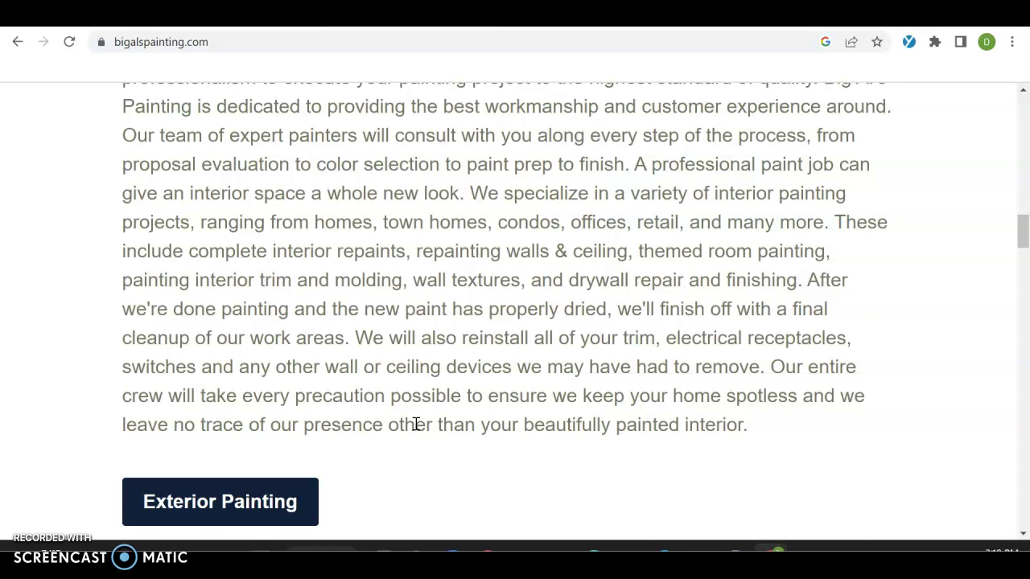
pyautogui.scroll(-2, 416, 424)
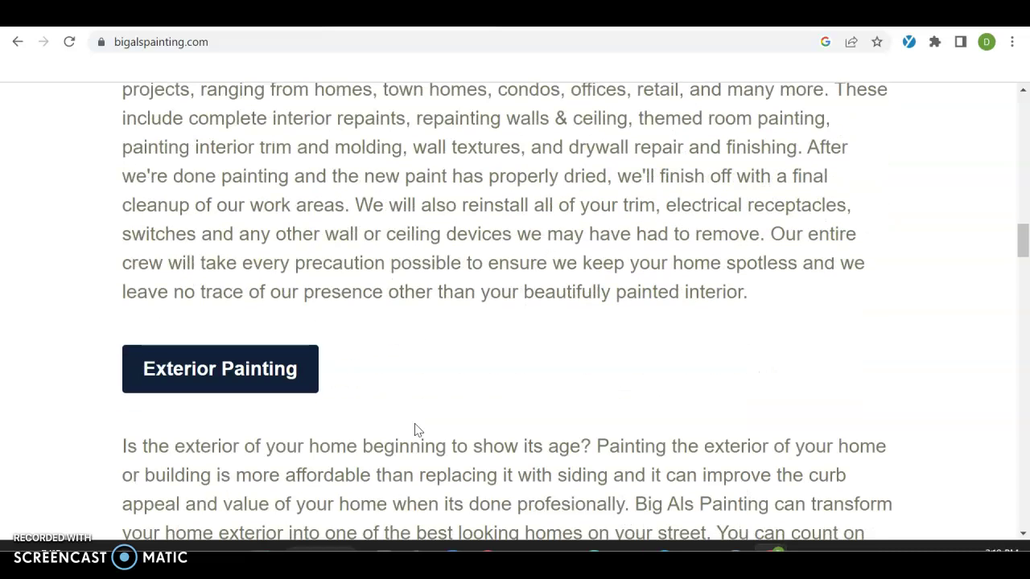
pyautogui.scroll(-2, 416, 431)
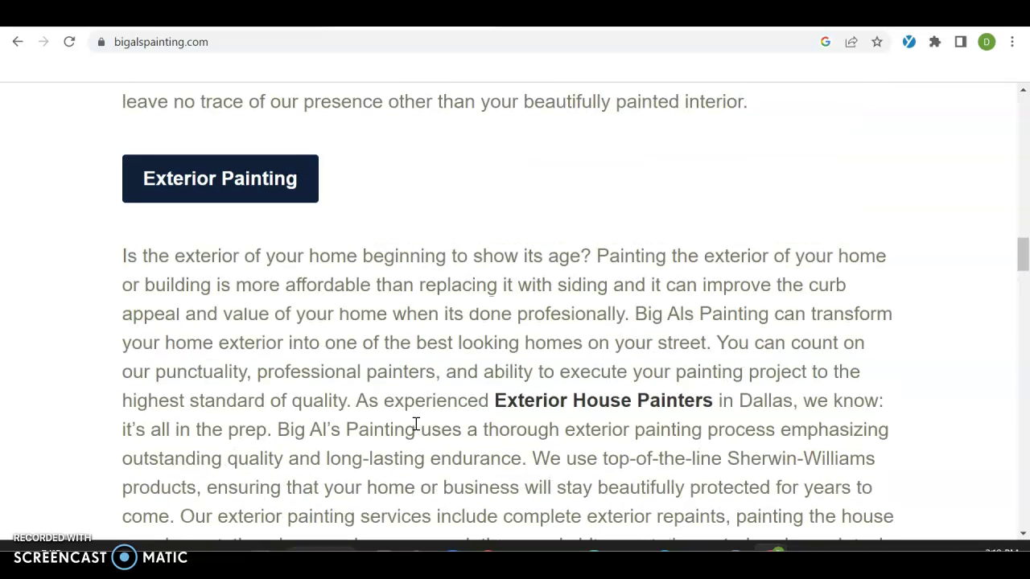
pyautogui.scroll(-1, 416, 426)
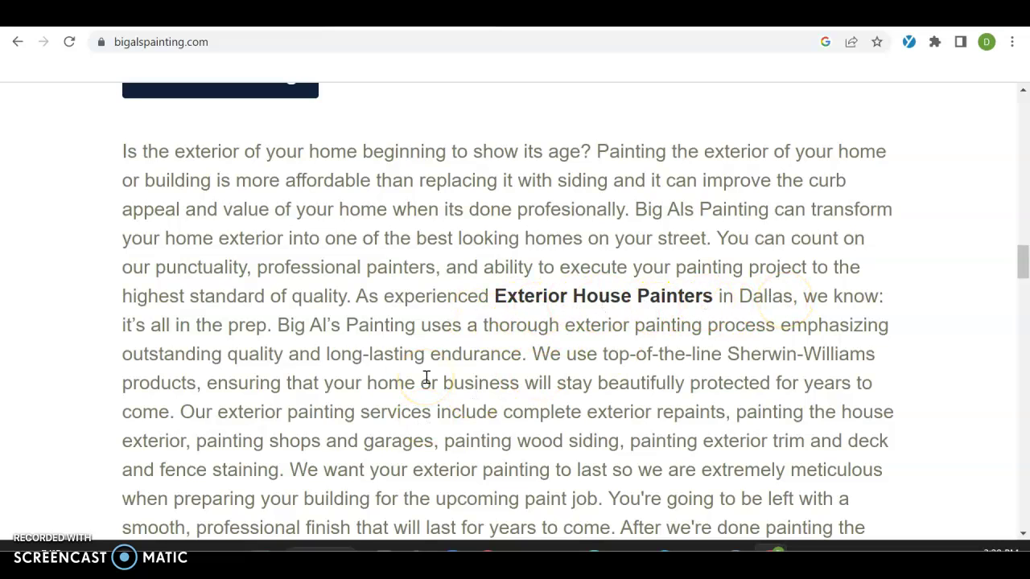
# Step: Review the rest of the home page, from the Residential and Commercial Painting sections through the photos and testimonials to the footer map
pyautogui.scroll(-8, 426, 378)
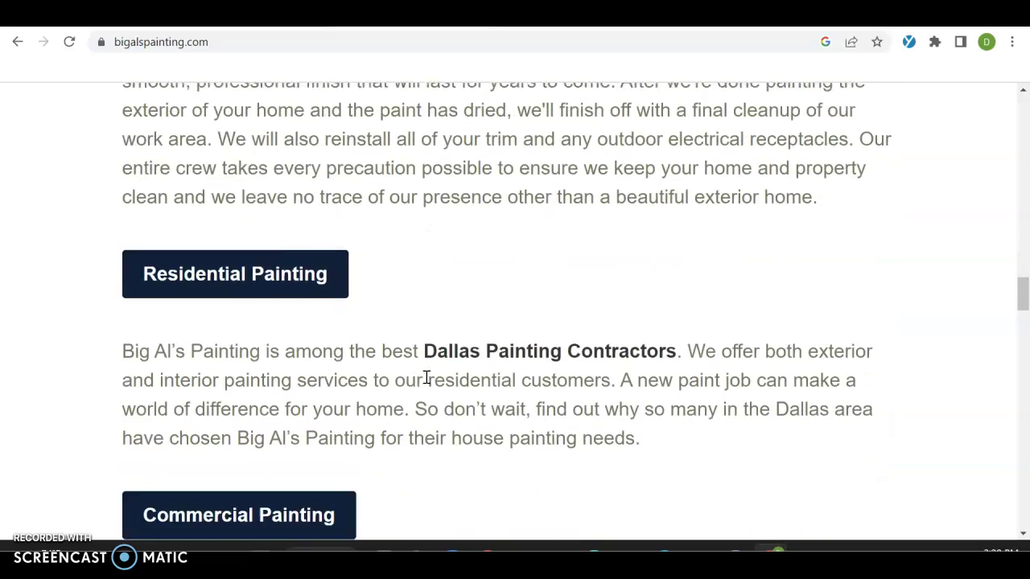
pyautogui.scroll(-15, 427, 383)
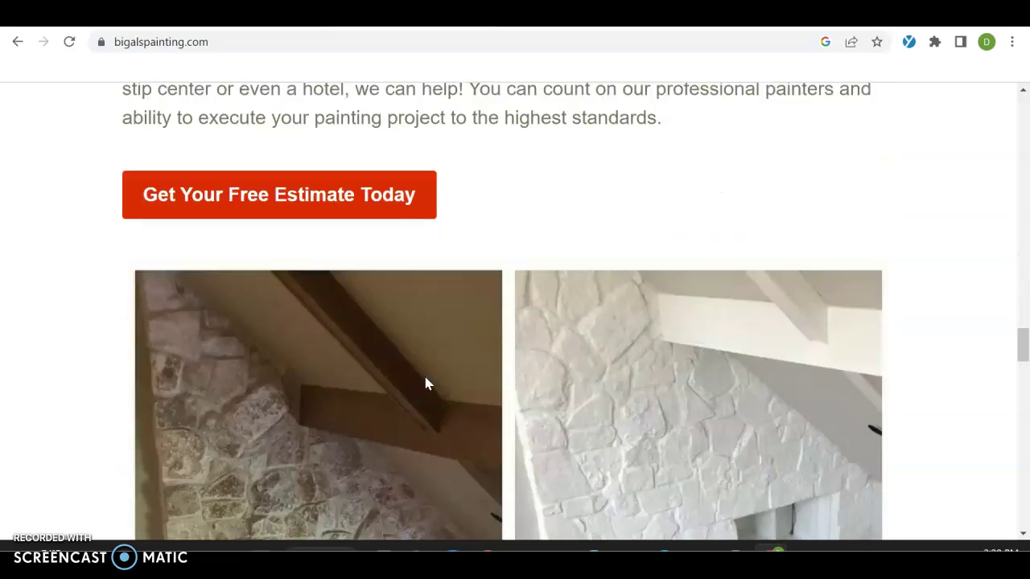
pyautogui.scroll(-9, 427, 384)
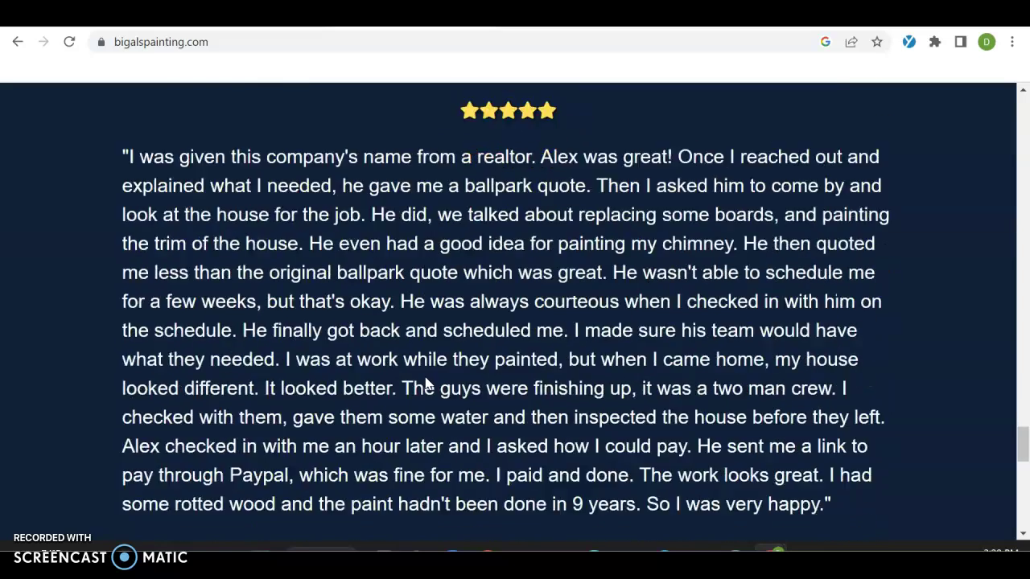
pyautogui.scroll(-5, 428, 338)
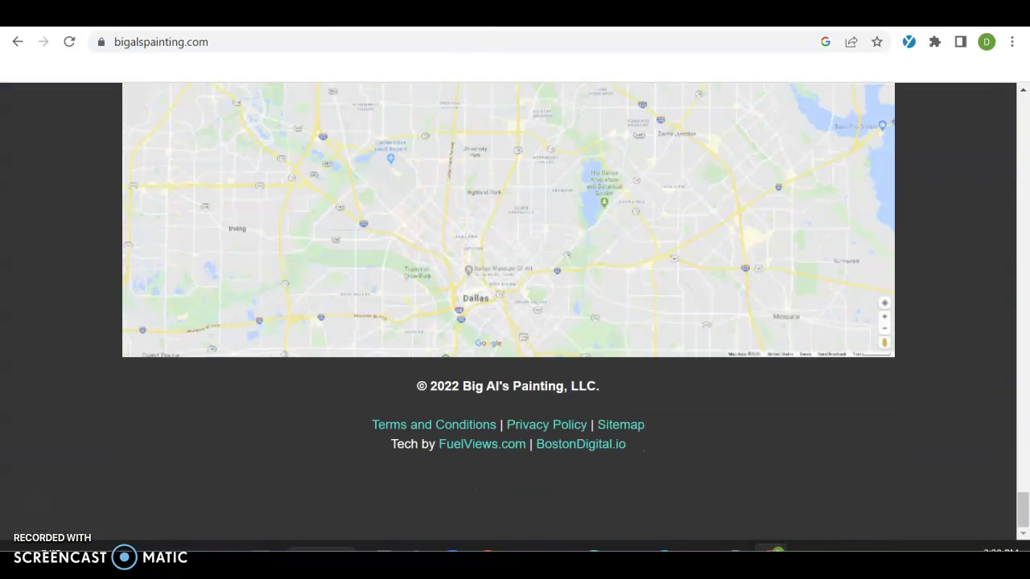
# Step: Check bigalspainting.com's metrics and organic keywords in Ahrefs Site Explorer and go back to the worthington-painting-design.business.site overview
pyautogui.click(908, 42)
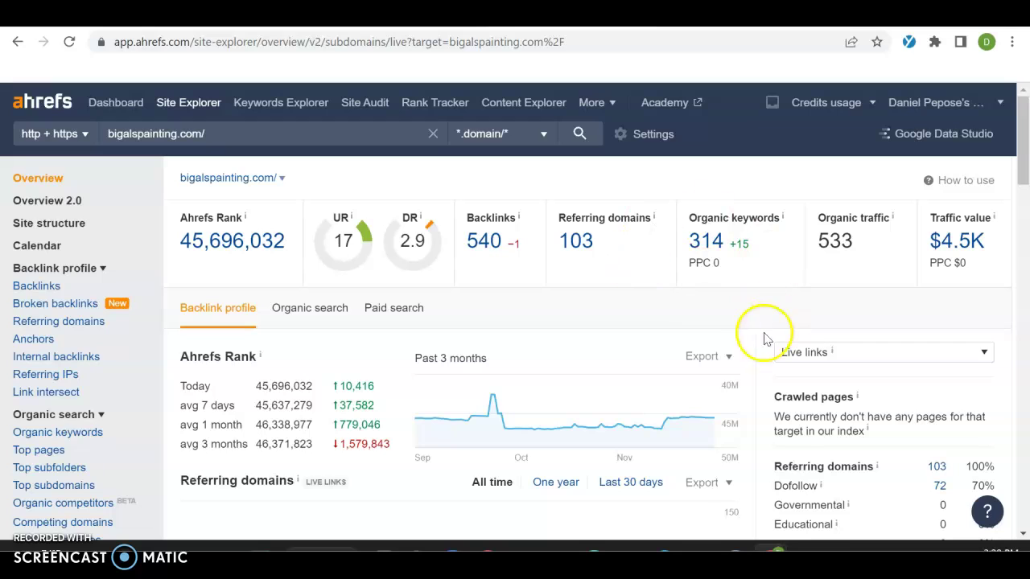
pyautogui.click(736, 256)
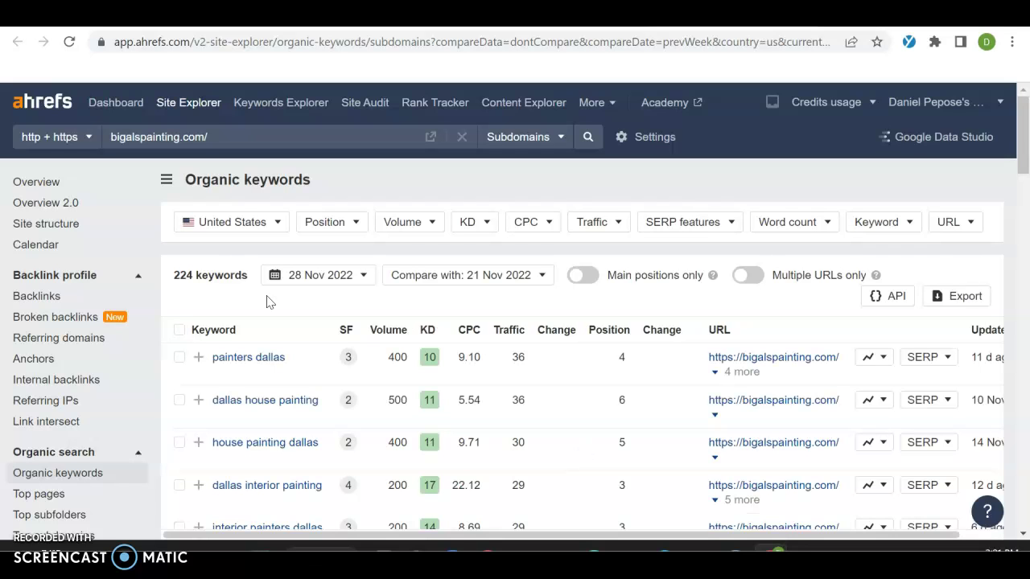
pyautogui.scroll(-2, 308, 306)
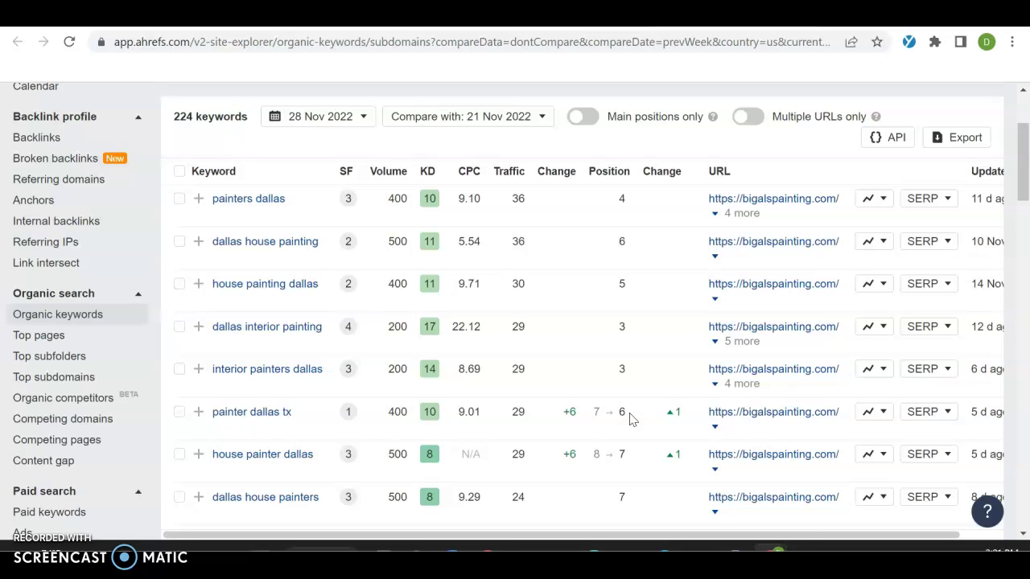
pyautogui.scroll(-2, 630, 418)
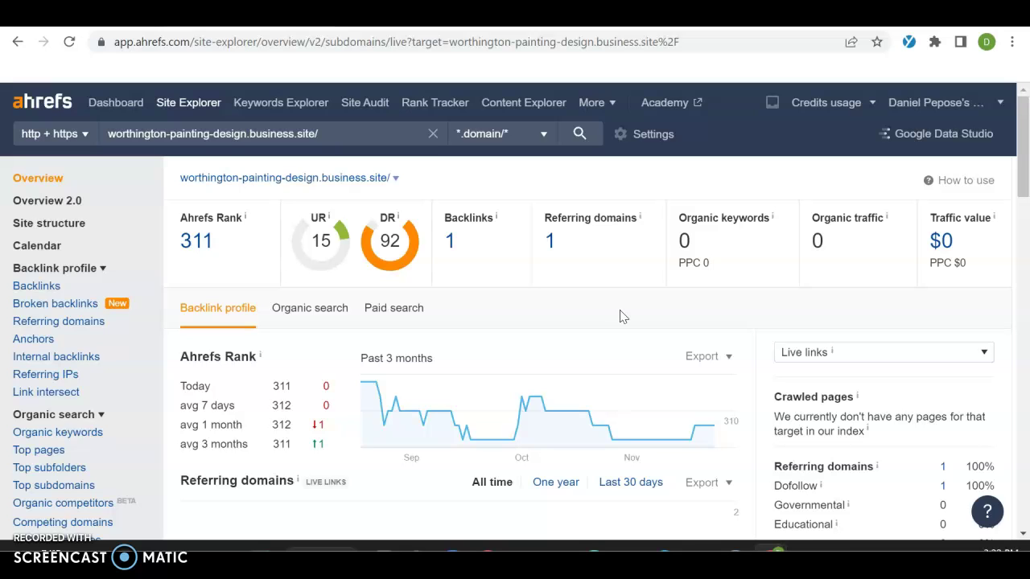
pyautogui.click(298, 404)
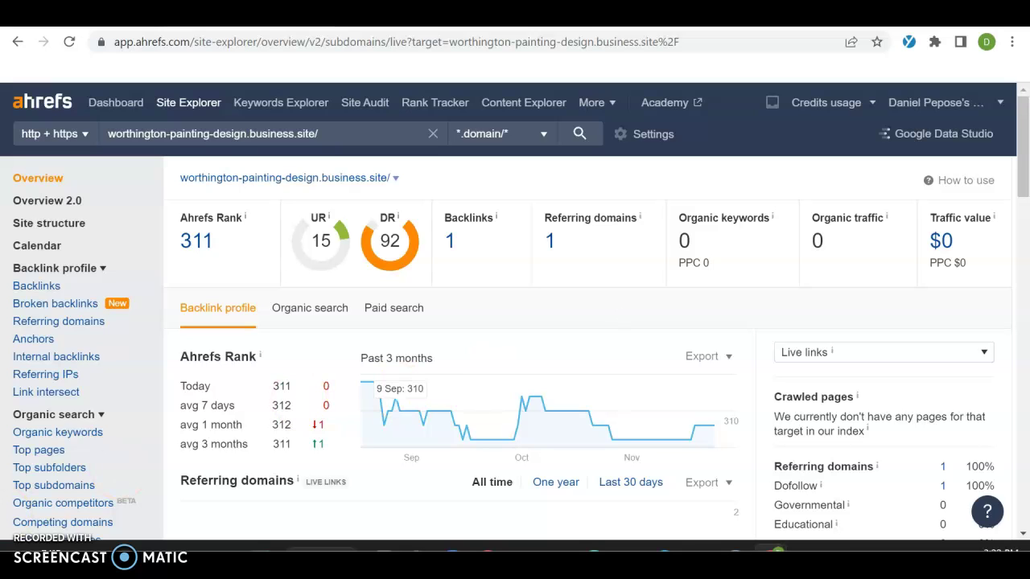